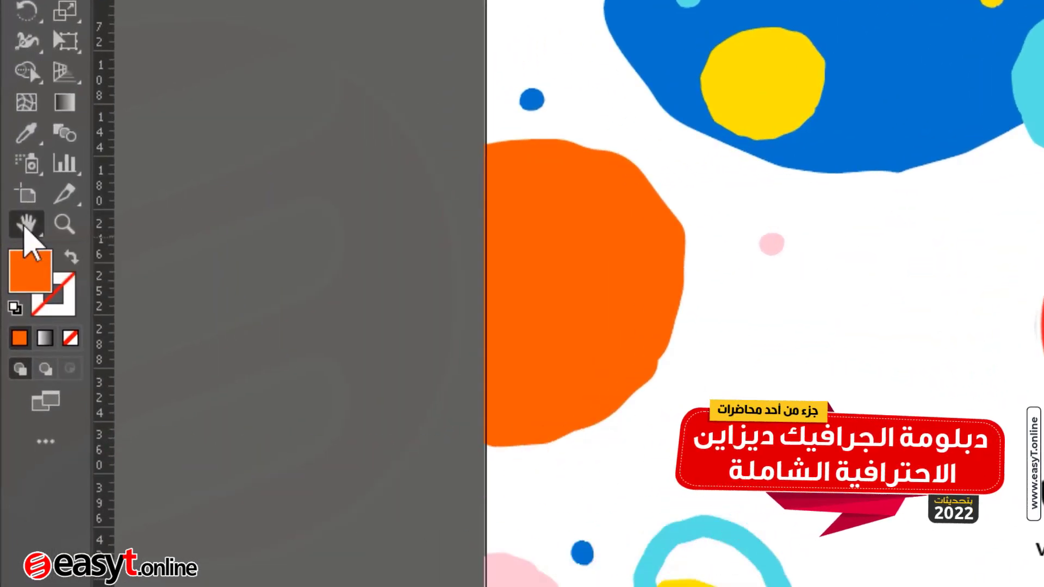
Reveal the Hand tool's flyout showing the Hand, Rotate View and Print Tiling tools
click(26, 224)
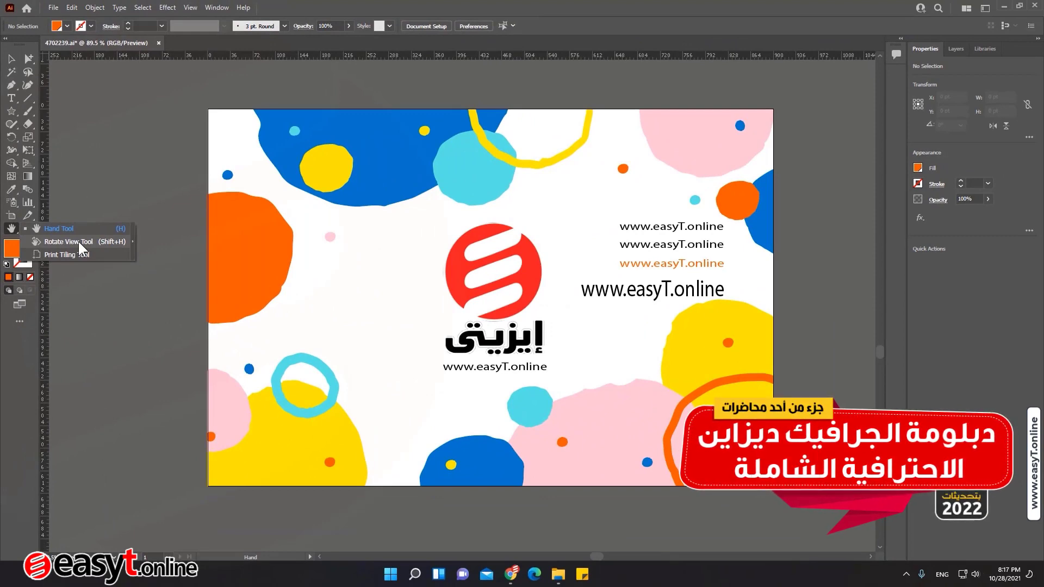
Tilt the canvas view about 24° with Rotate View, then reset it upright
click(78, 242)
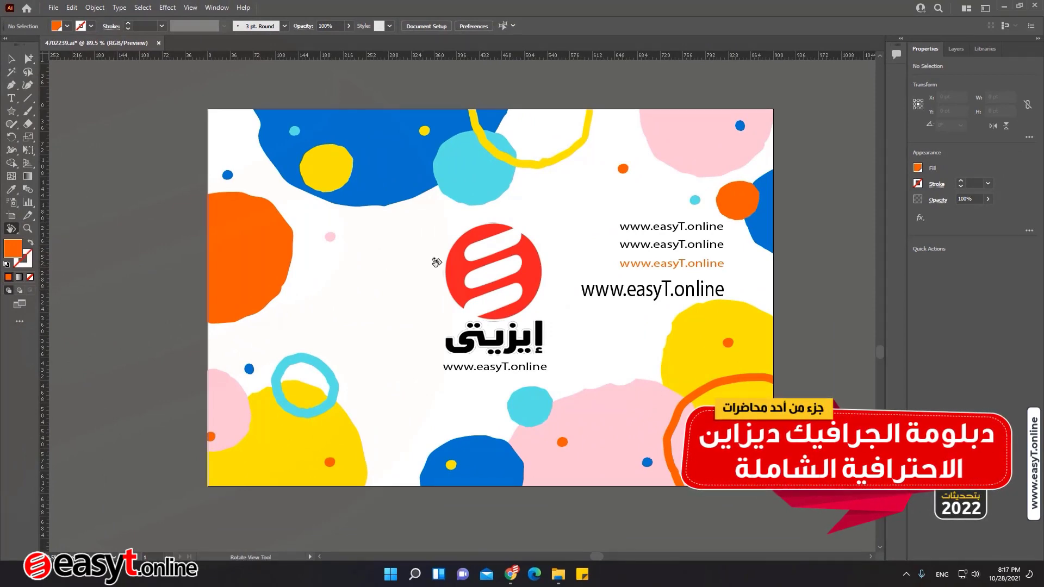
mouse_move(423, 244)
mouse_down()
mouse_move(375, 236)
mouse_move(565, 292)
mouse_move(504, 280)
mouse_move(459, 251)
mouse_up()
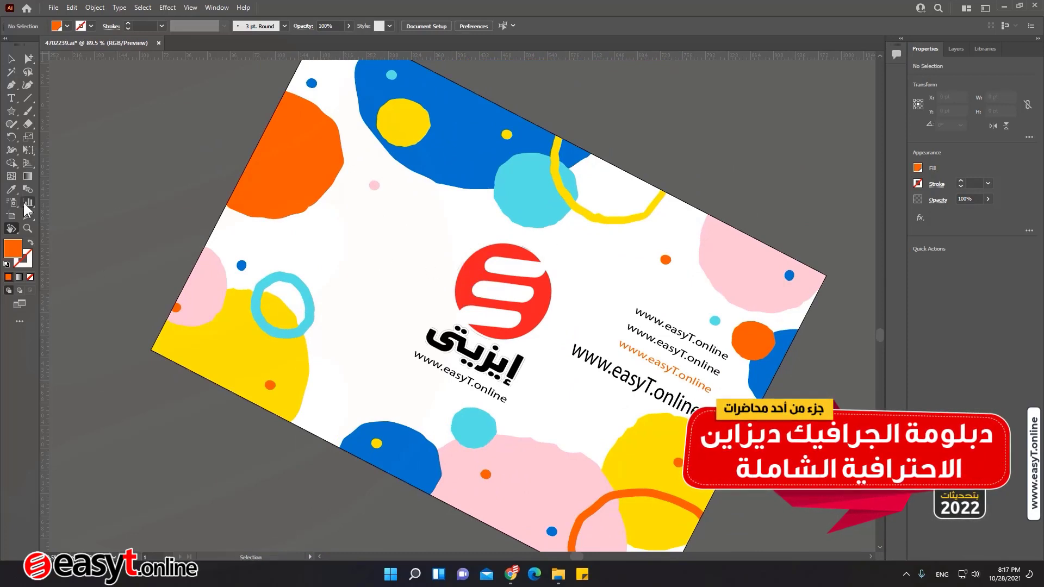
double_click(11, 228)
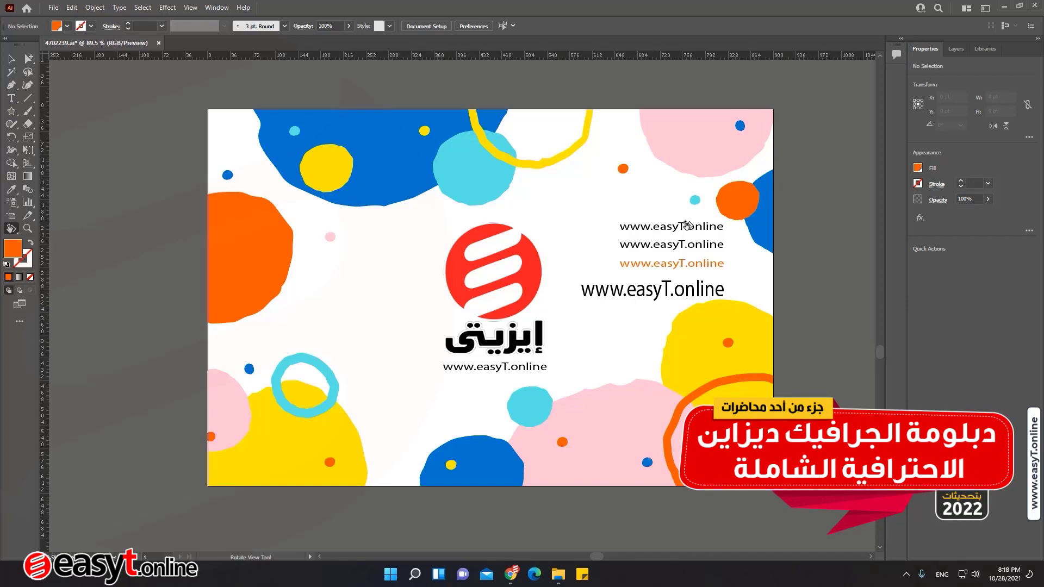
Select the website text lines by Same Font Size, test-move them, and undo the move
click(12, 59)
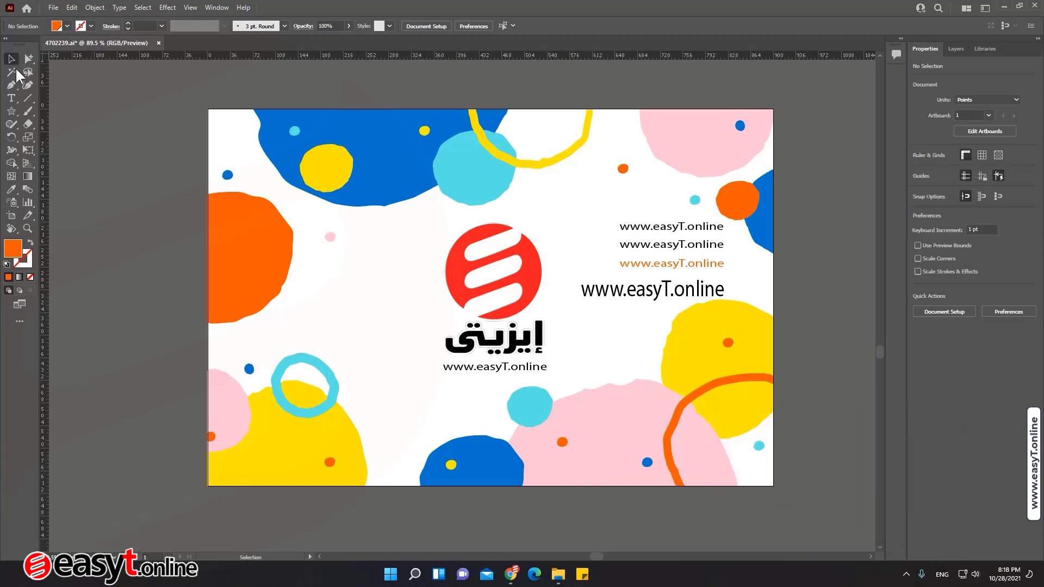
click(643, 229)
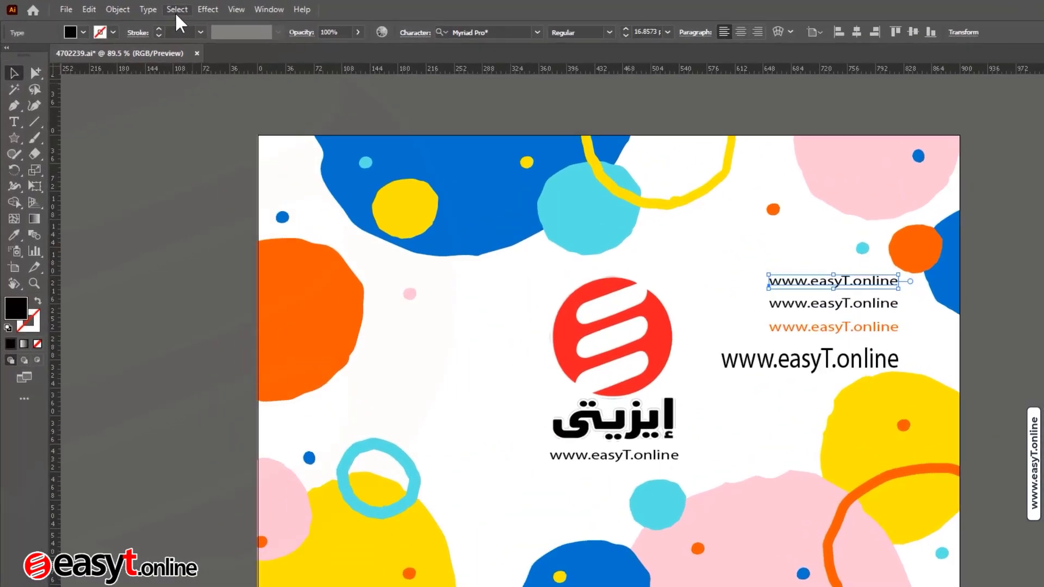
click(143, 8)
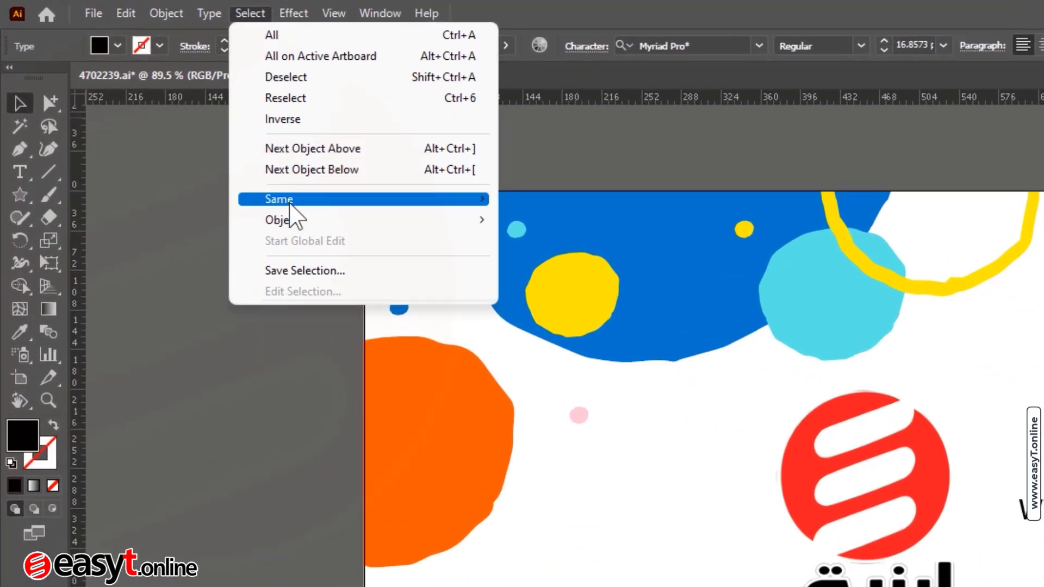
mouse_move(206, 113)
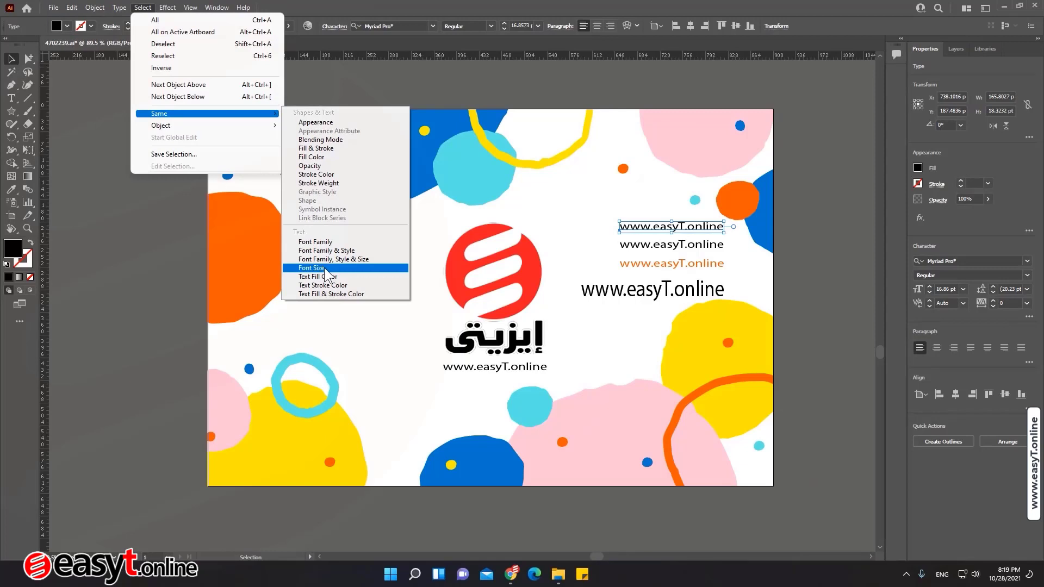
click(326, 268)
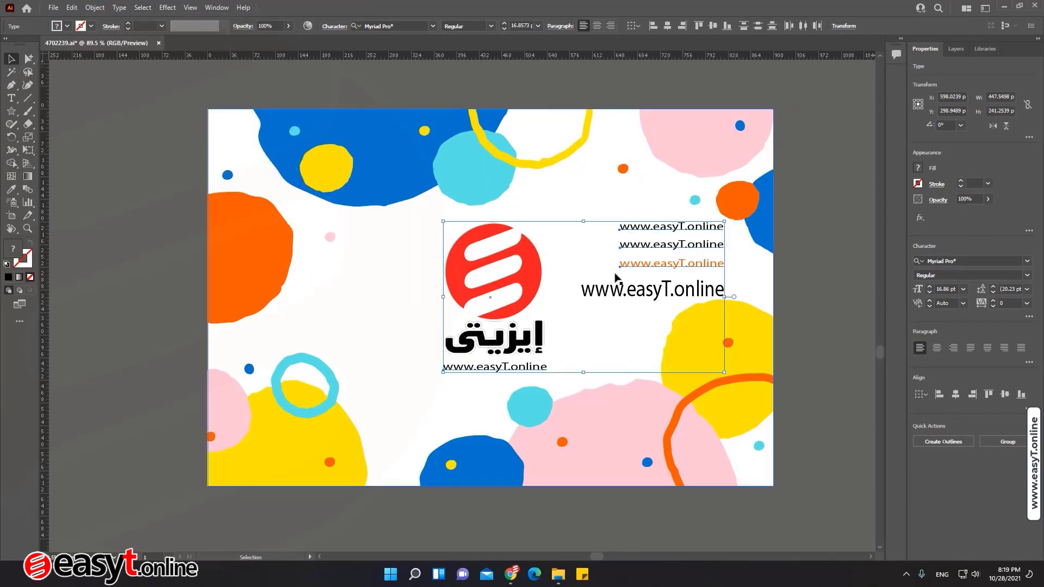
drag(632, 251, 402, 226)
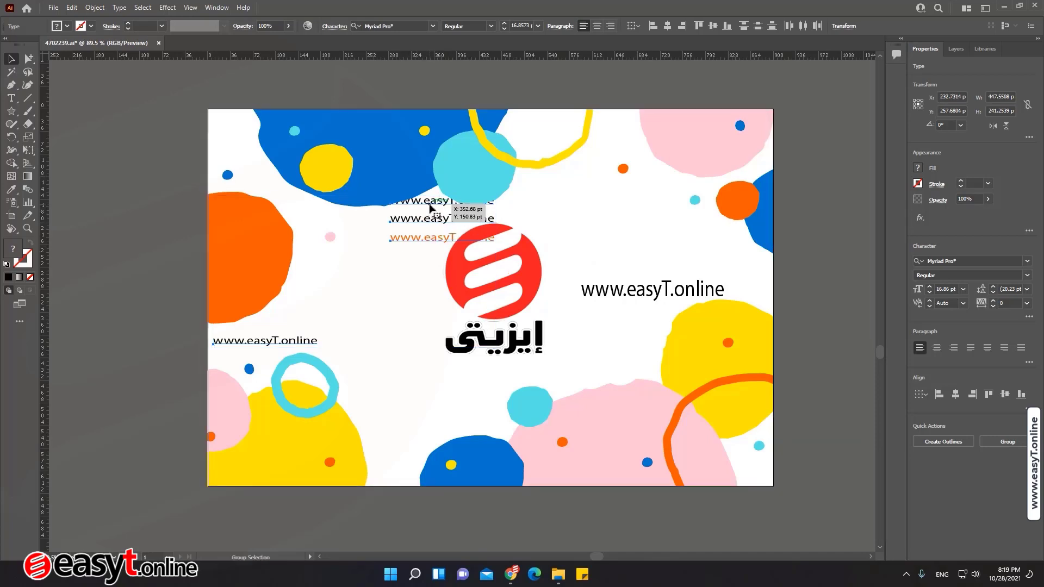
key(ctrl+z)
Select all black text lines by Same Fill Color, test-move them, and undo the move
click(615, 208)
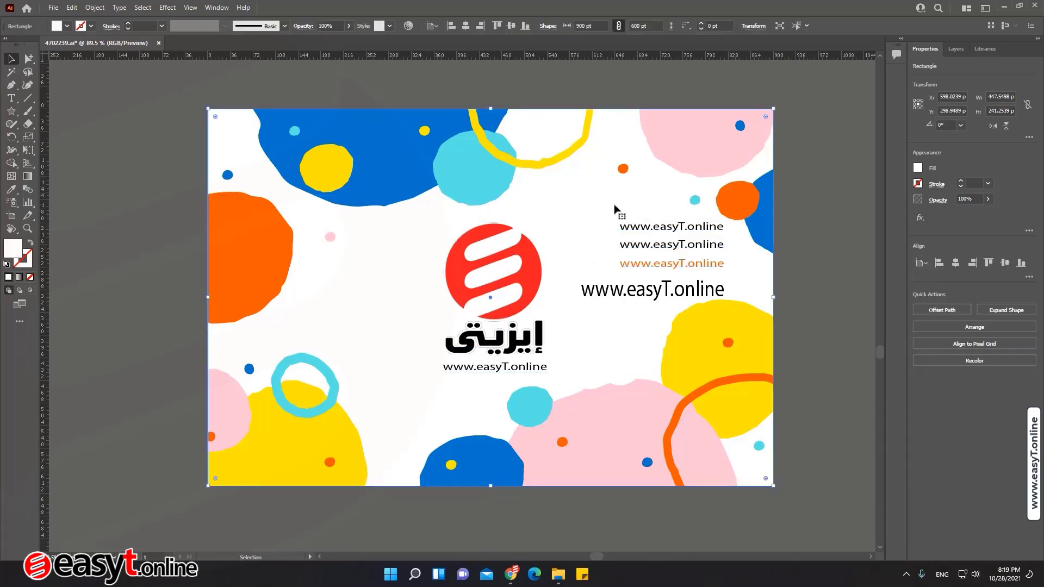
click(642, 227)
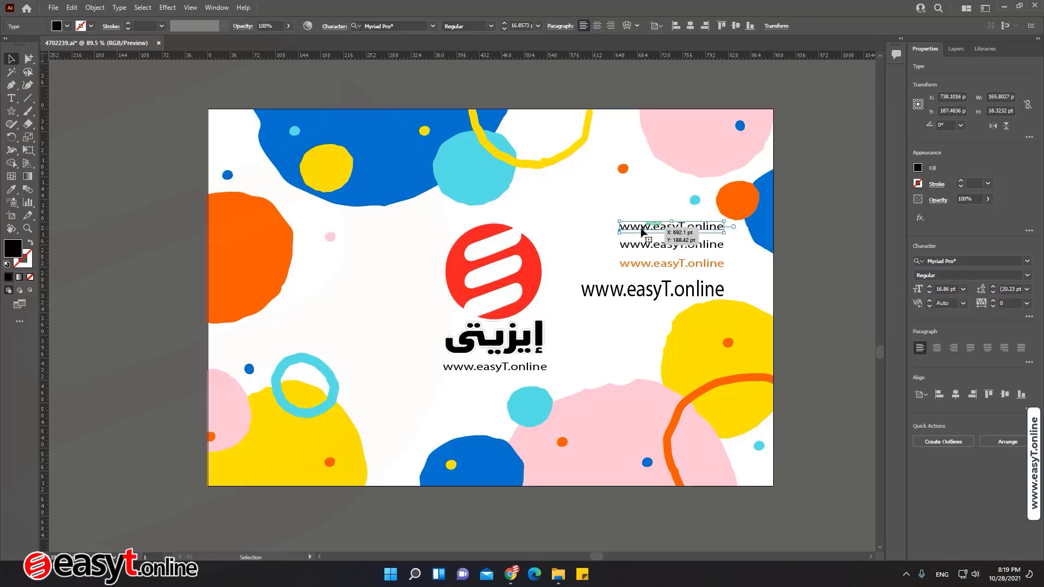
click(140, 8)
mouse_move(163, 113)
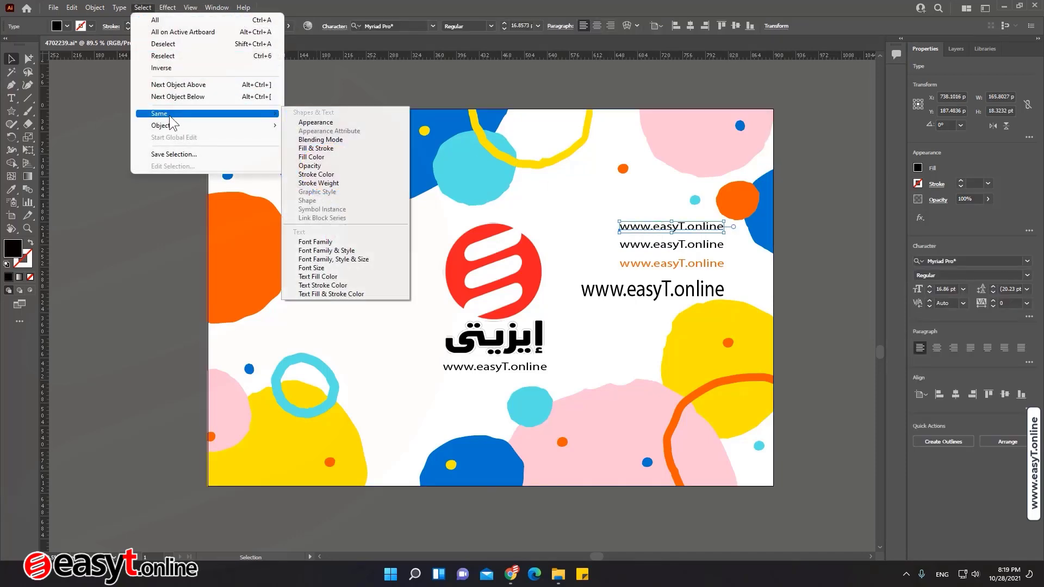
click(343, 277)
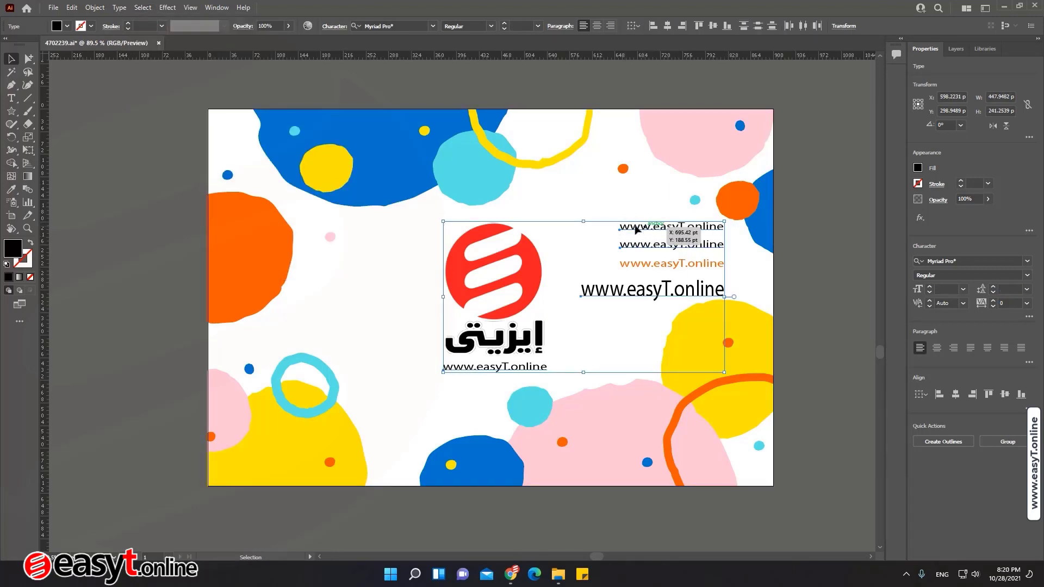
drag(635, 227, 422, 203)
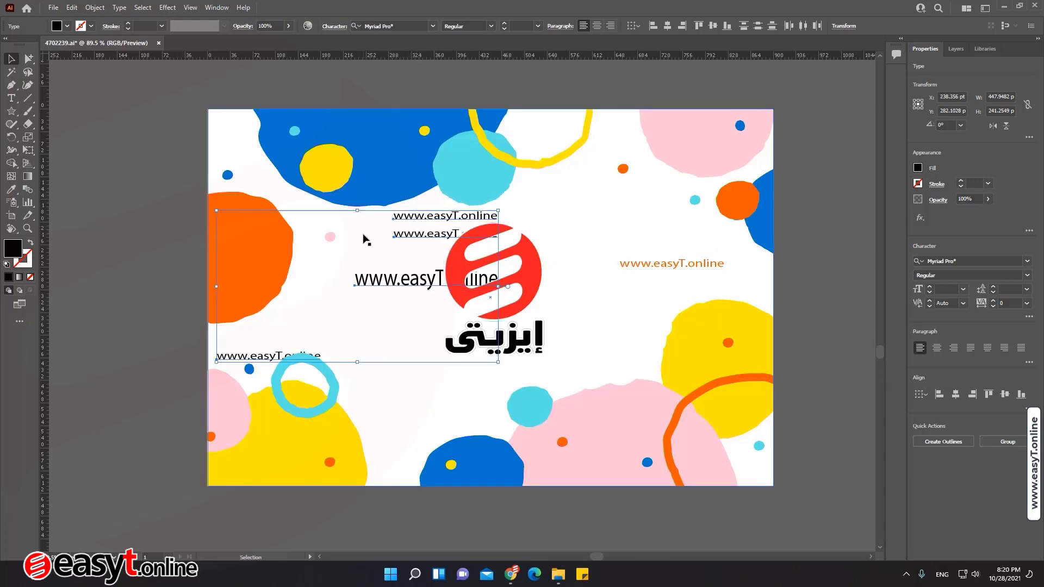
key(ctrl+z)
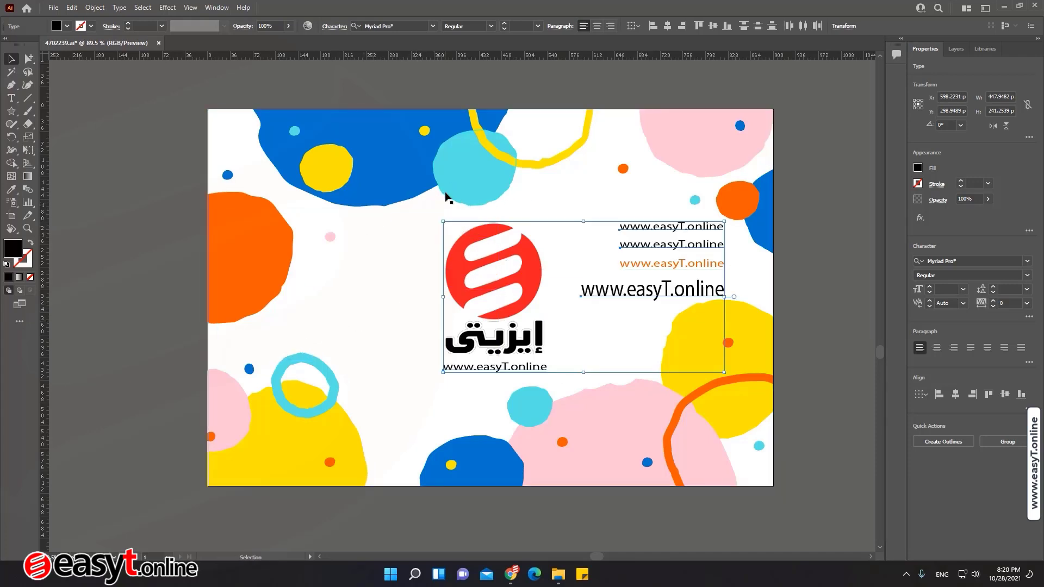
Clear the selection and open the Comments panel from the Window menu
click(170, 169)
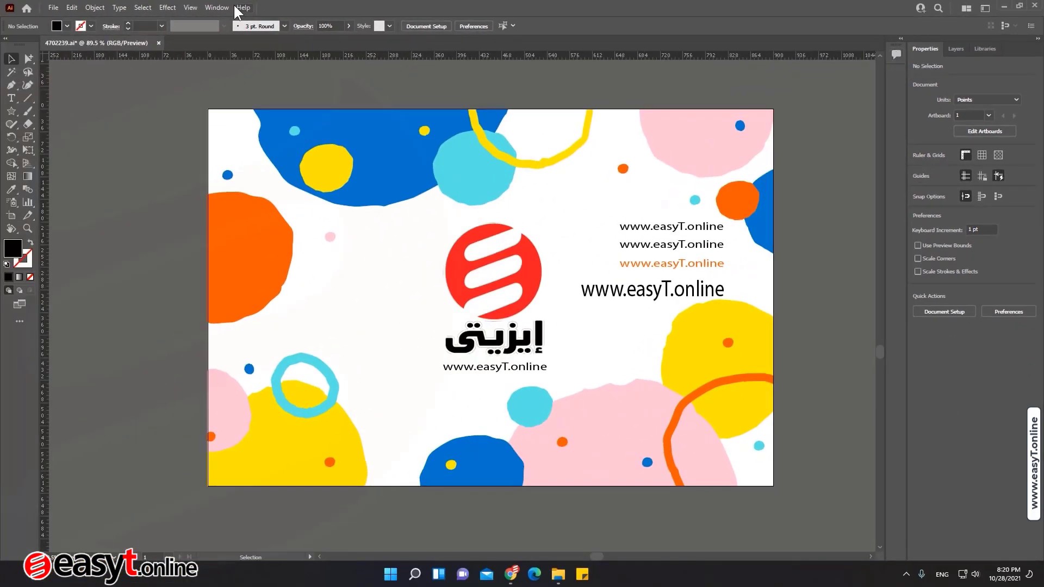
click(223, 7)
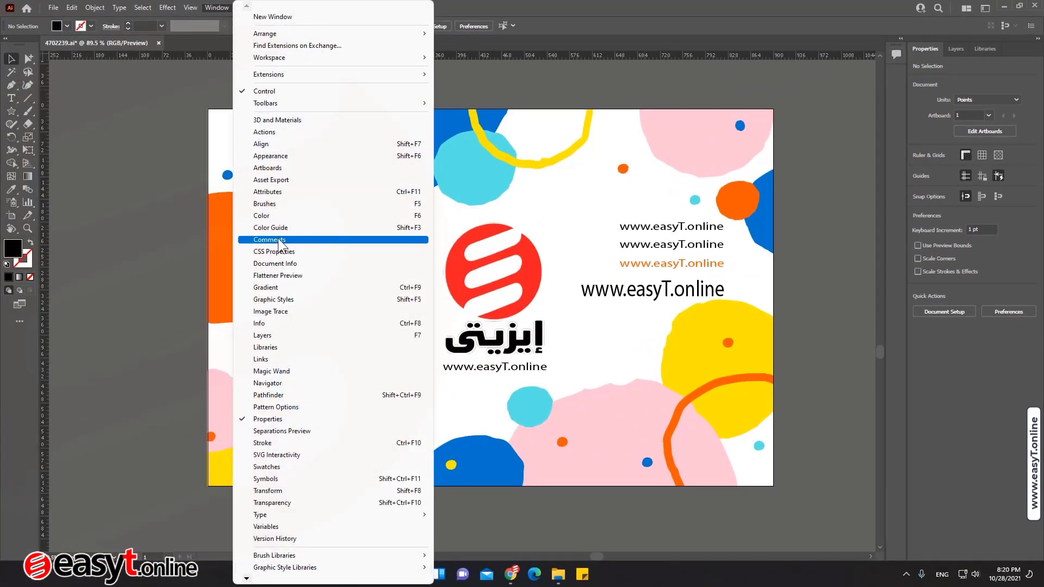
click(898, 52)
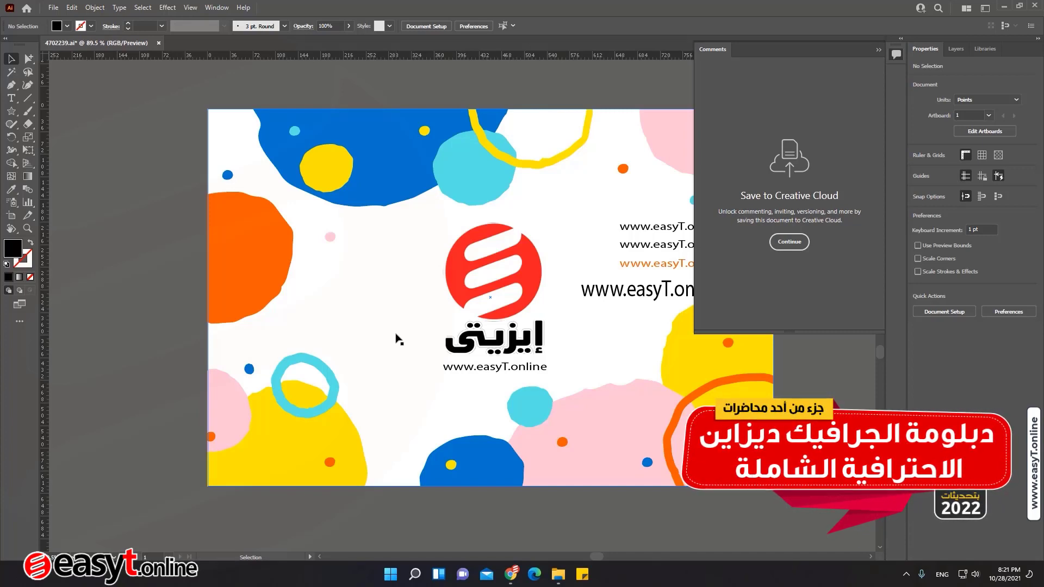
Save the business card to Creative Cloud under the name 'first' (first.aic)
click(247, 7)
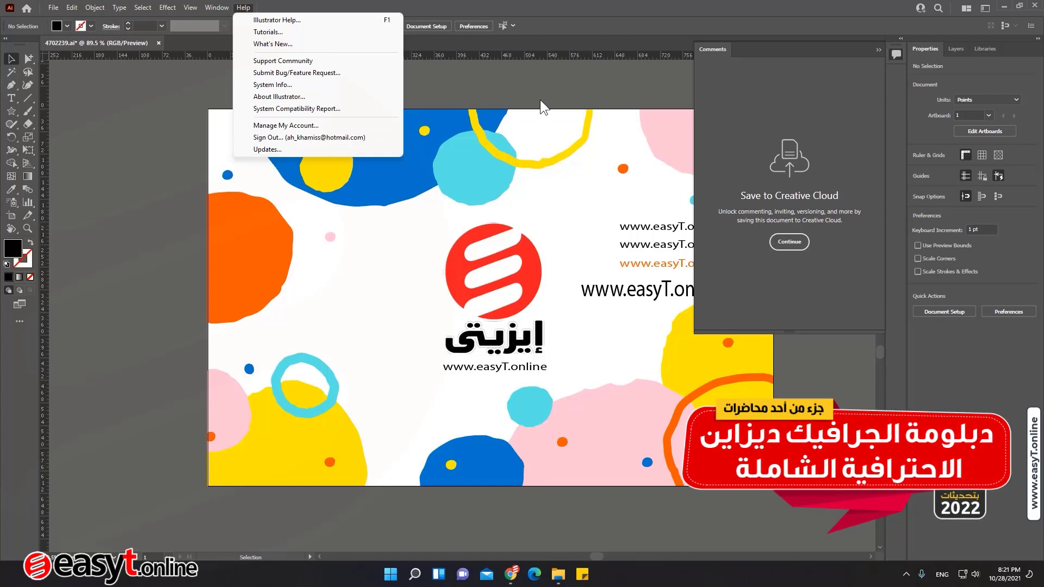
click(749, 126)
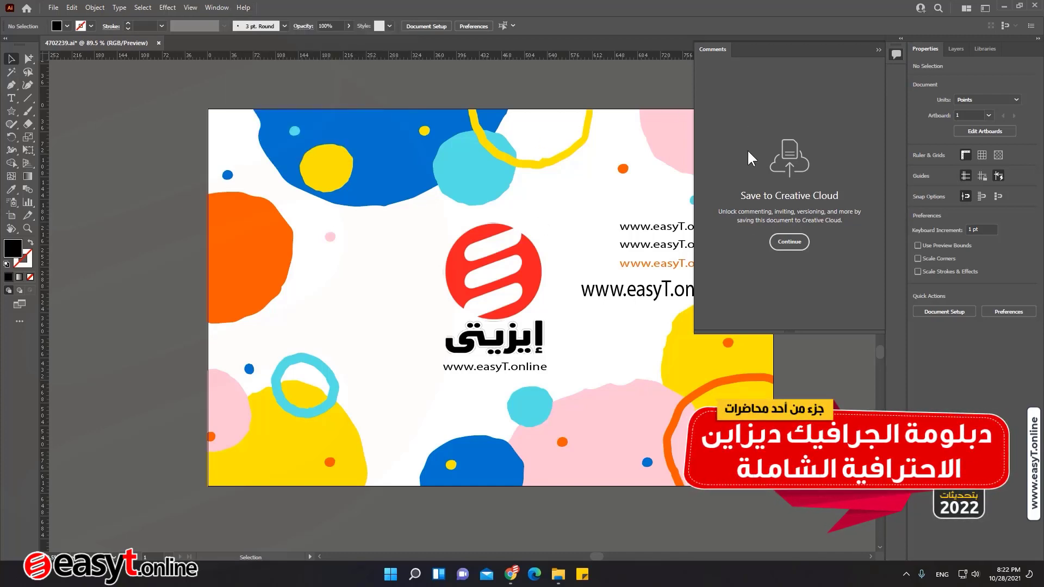
click(794, 243)
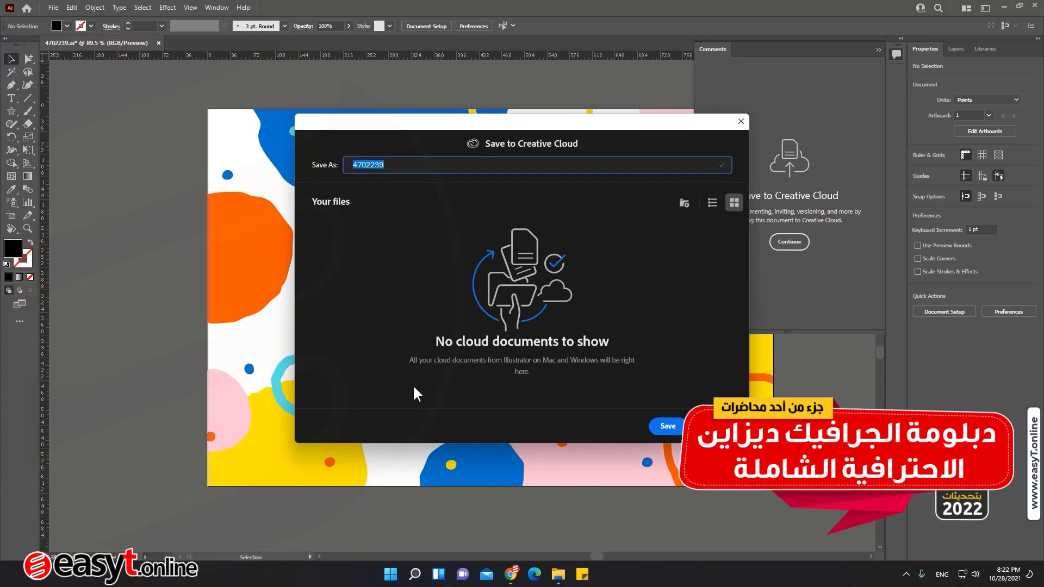
text(f)
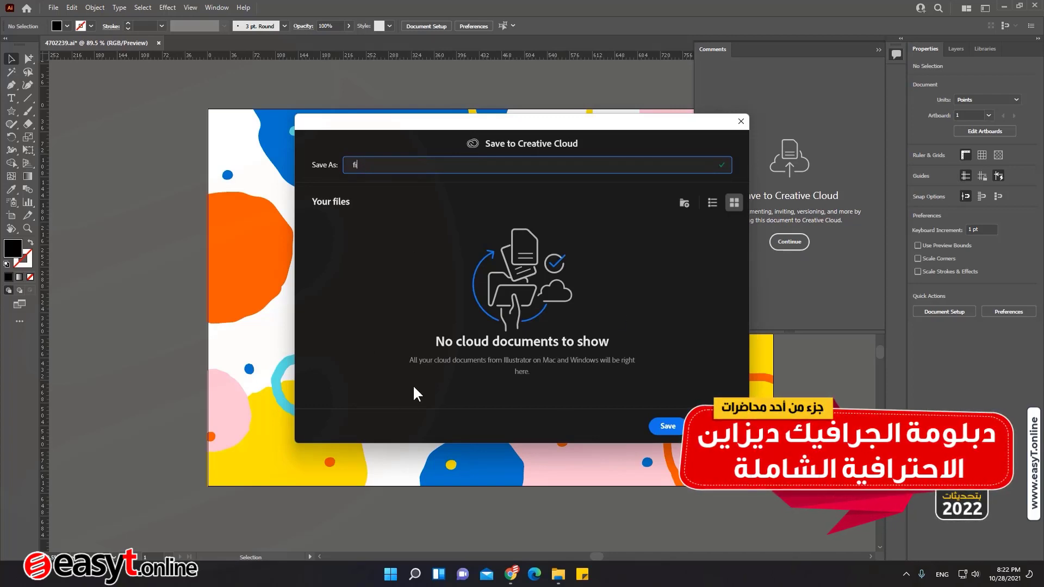
text(irst)
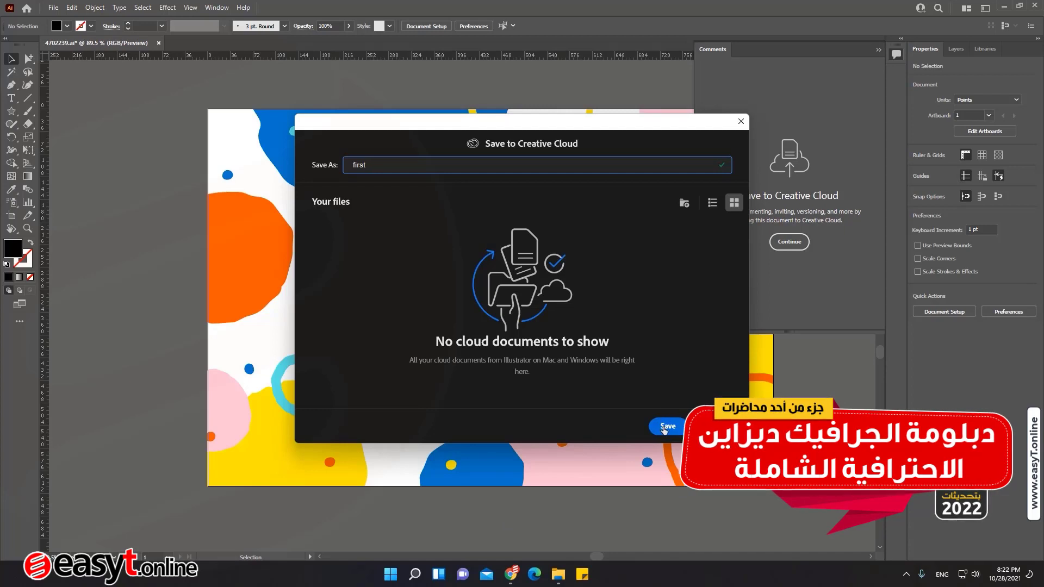
click(668, 426)
Dismiss the linked-assets warning and copy the share link for first.aic
click(623, 307)
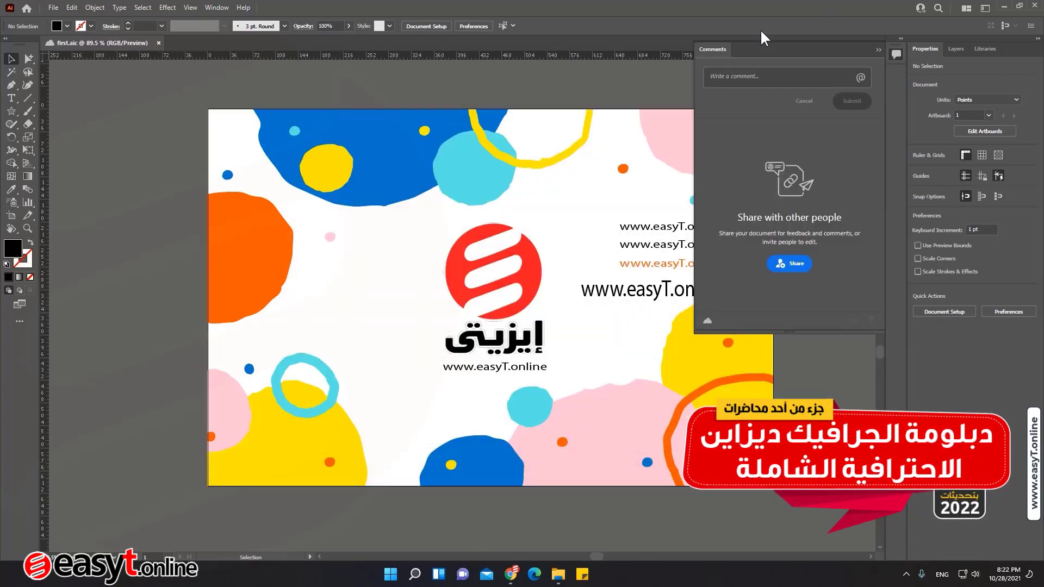
click(787, 266)
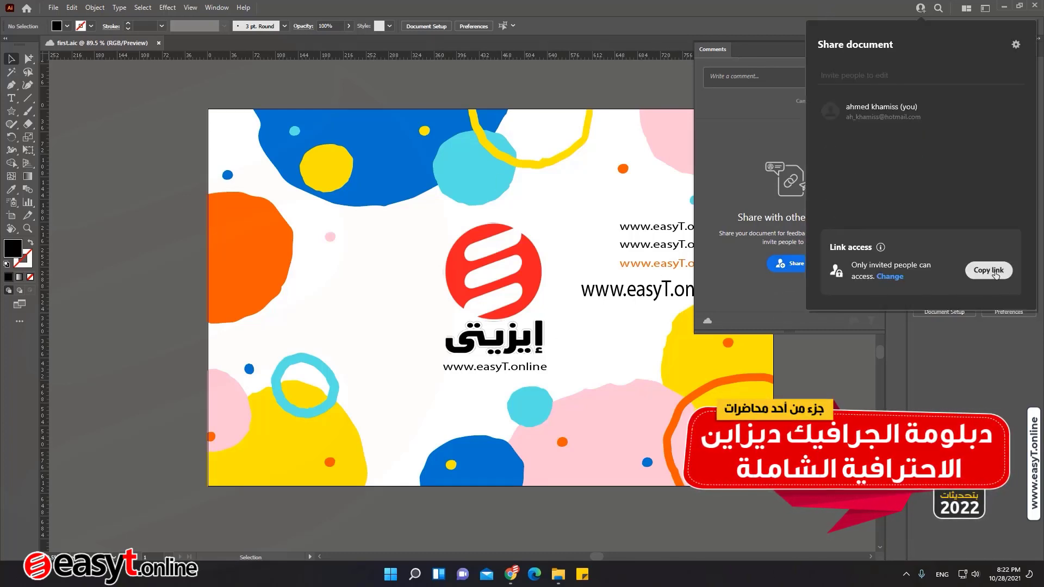
click(995, 274)
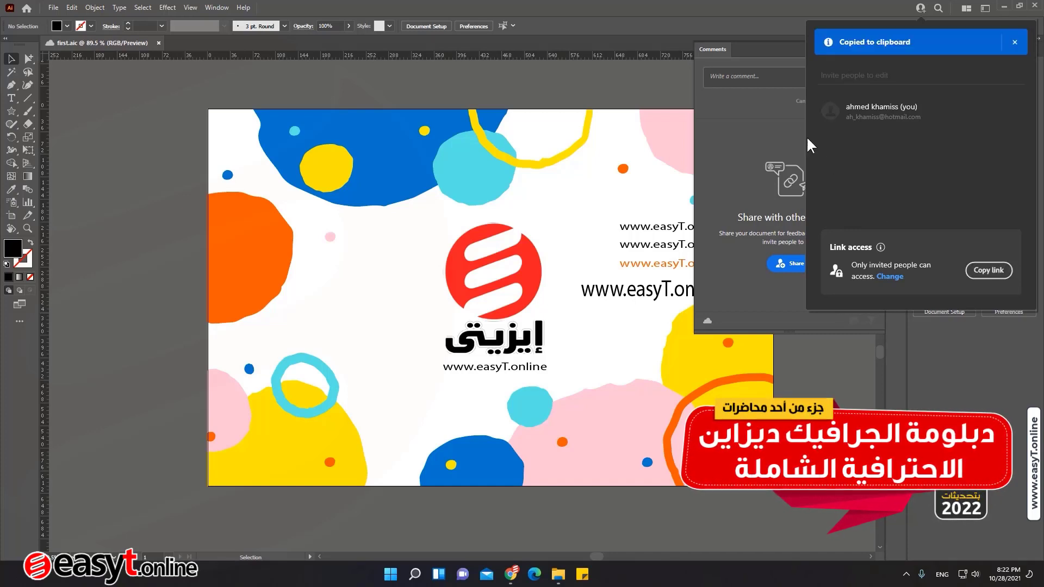
Post the Arabic comment 'التصميم محتاج ضبط' and open a reply box beneath it
click(705, 167)
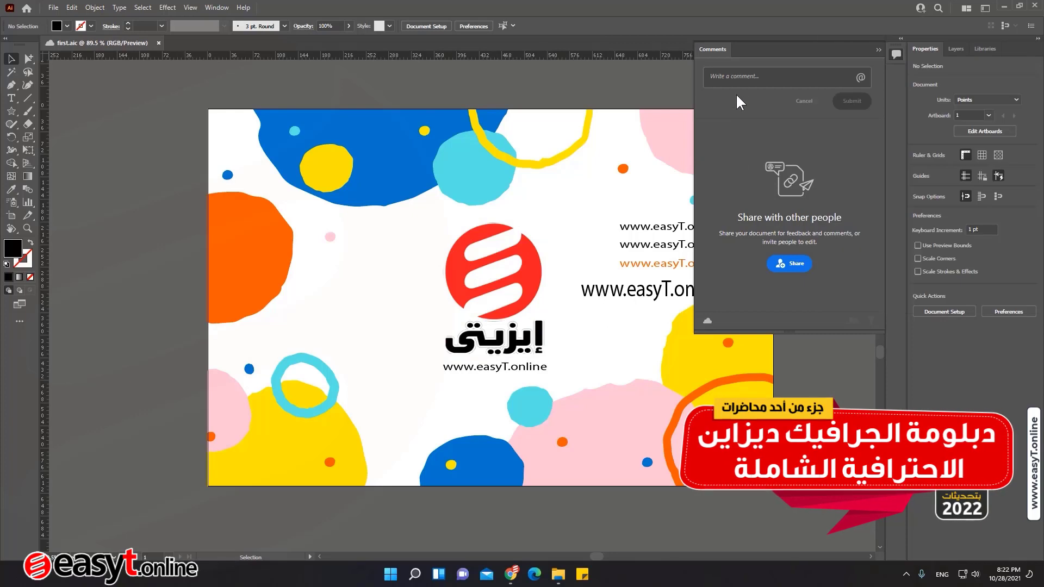
click(738, 83)
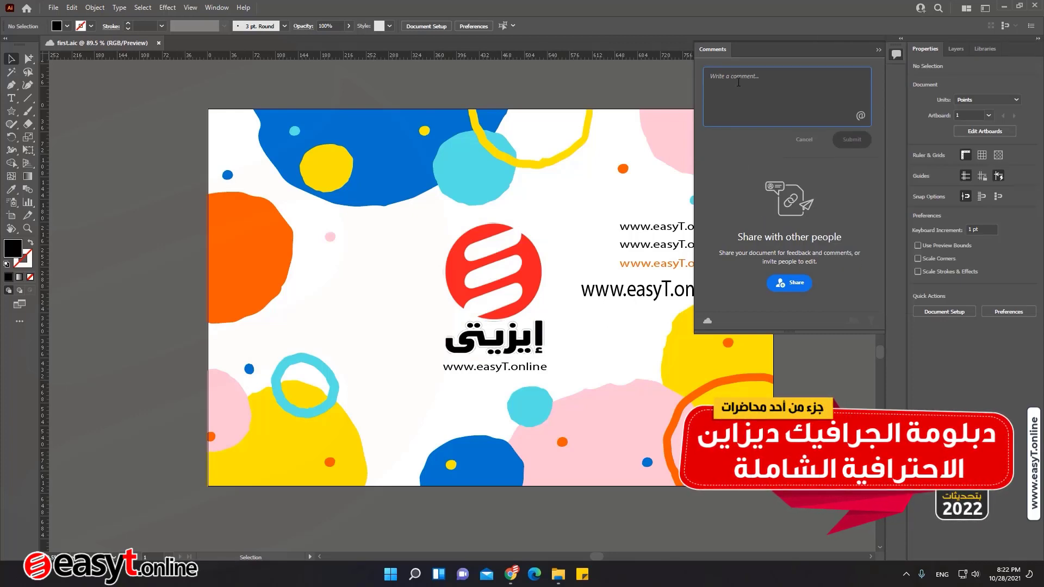
key(alt+shift)
text(التصميم محتاج ضبط)
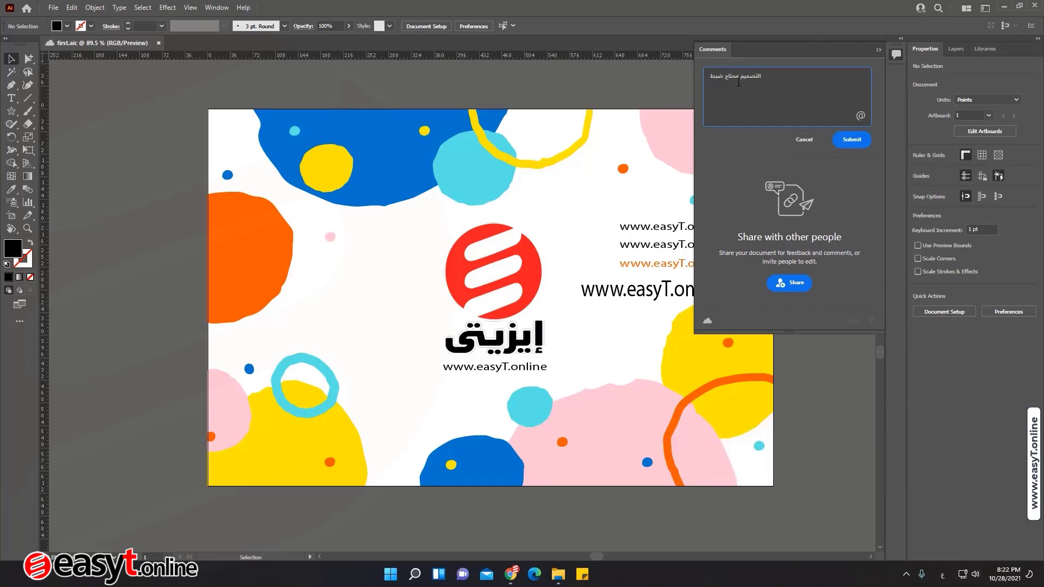
click(850, 140)
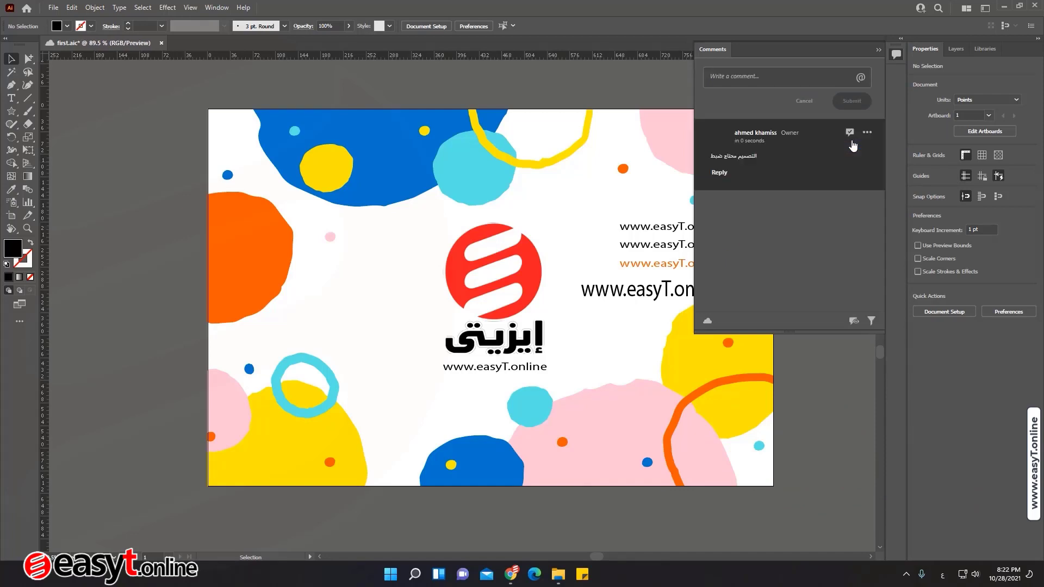
click(720, 173)
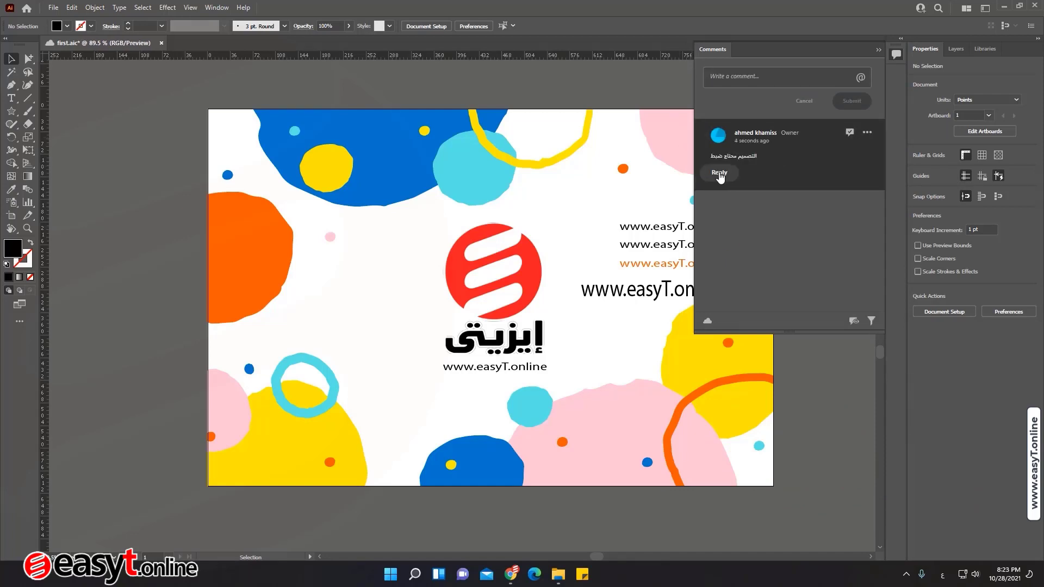